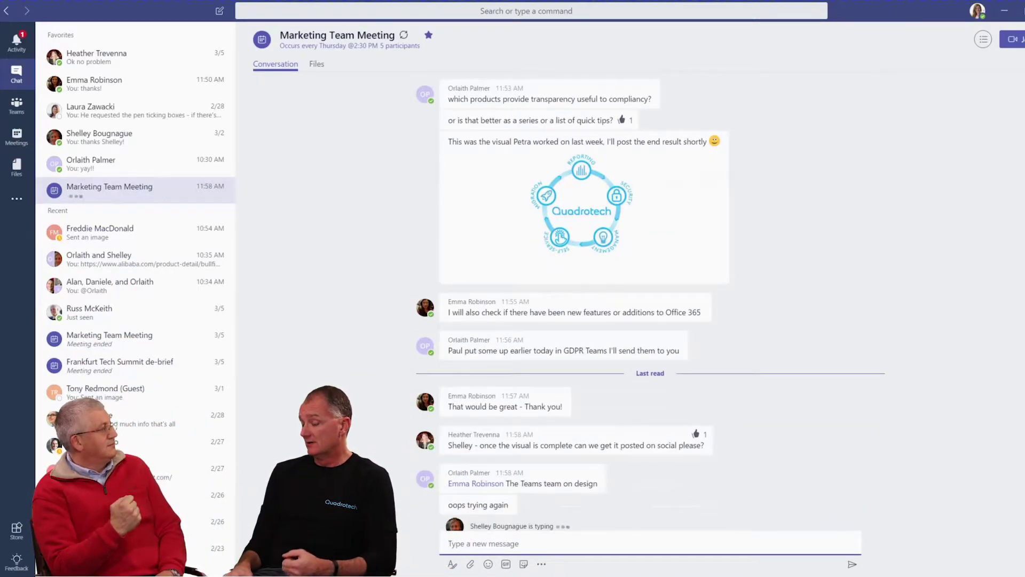
# View the 2769 Launch Graphic Reveal image from the chat's shared files, then close it
pyautogui.click(317, 65)
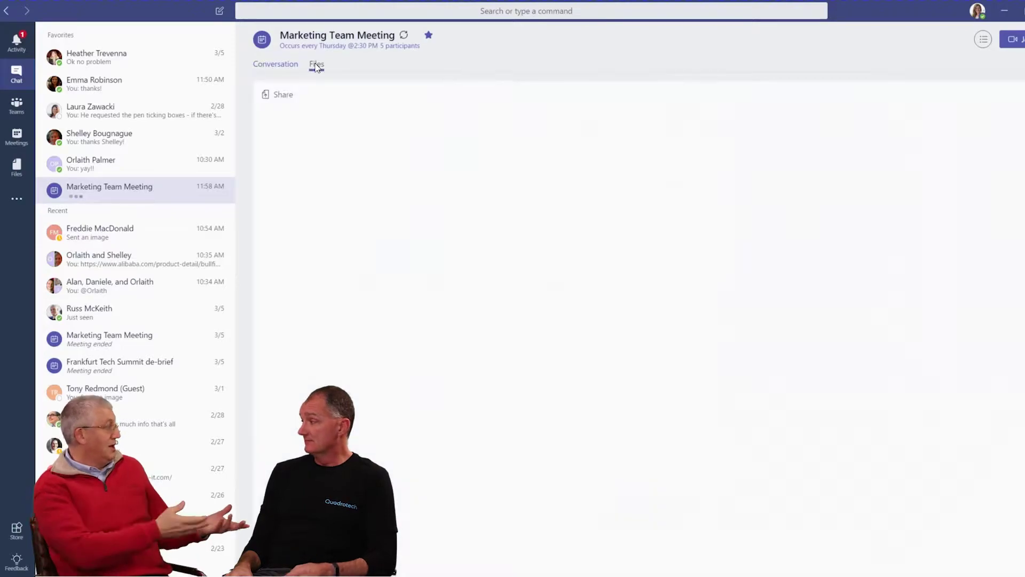
pyautogui.click(282, 96)
pyautogui.click(379, 152)
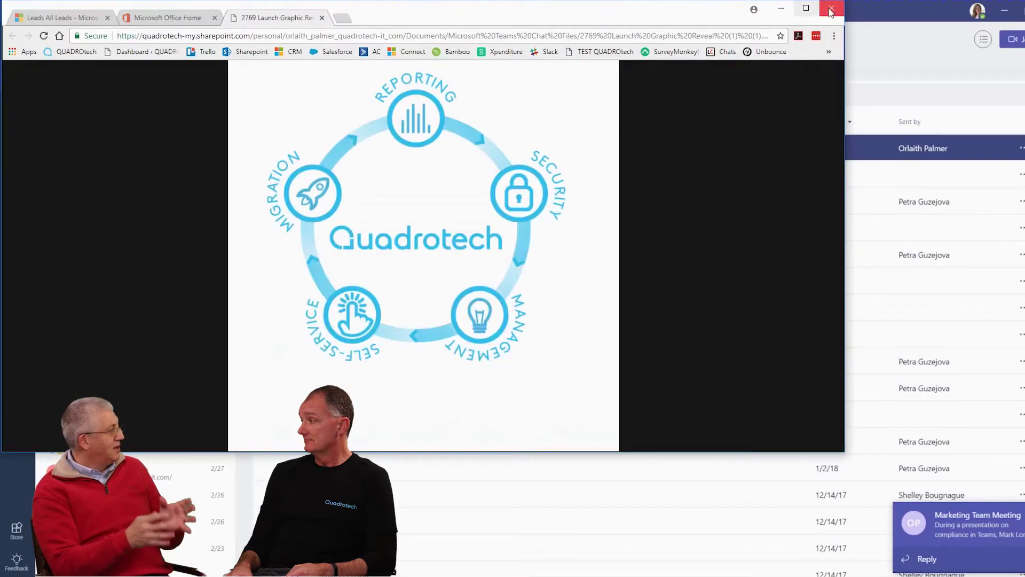
pyautogui.click(834, 9)
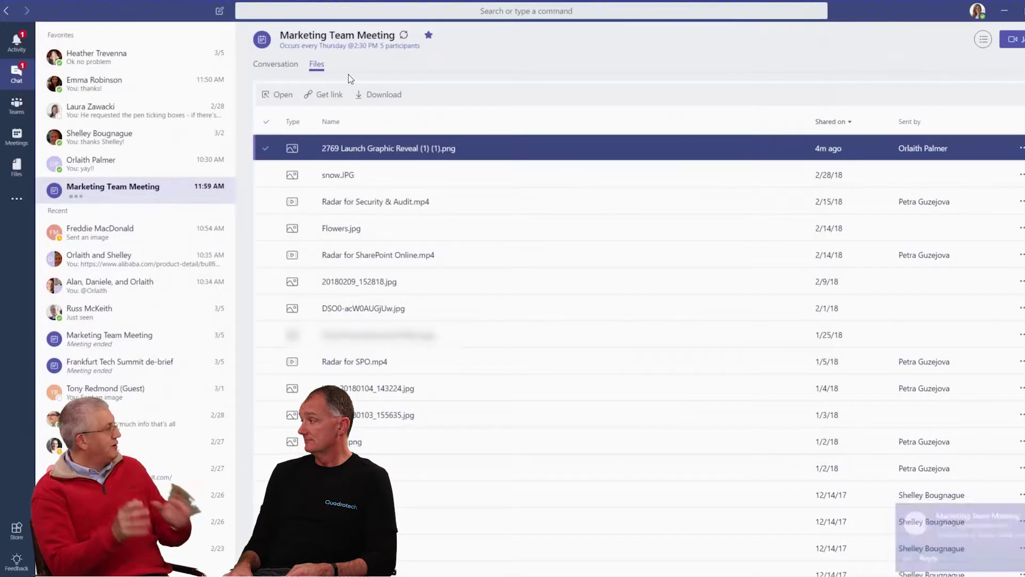
# Like the security-and-privacy list message in the conversation and post a short thank-you reply
pyautogui.click(271, 69)
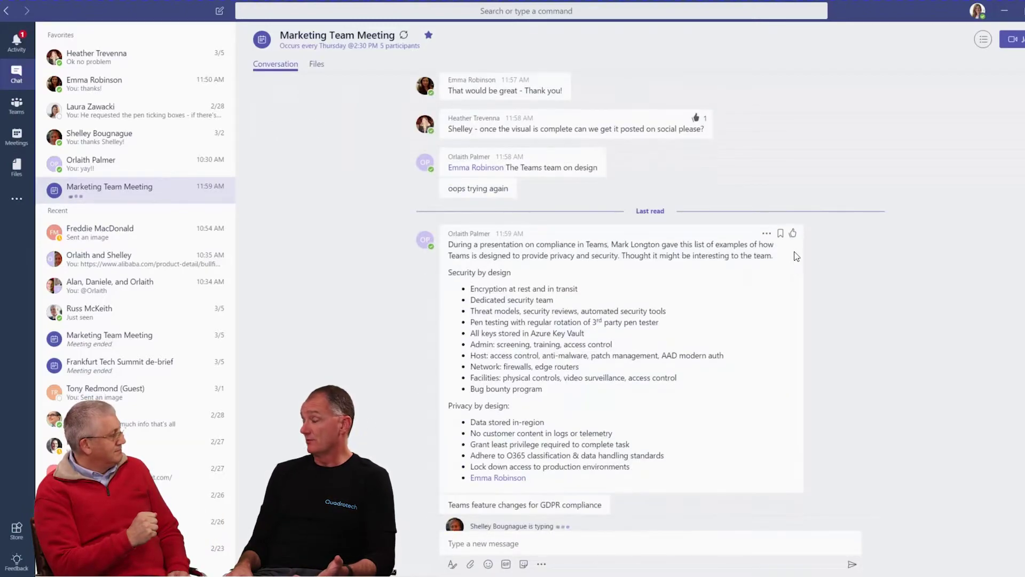
pyautogui.click(792, 234)
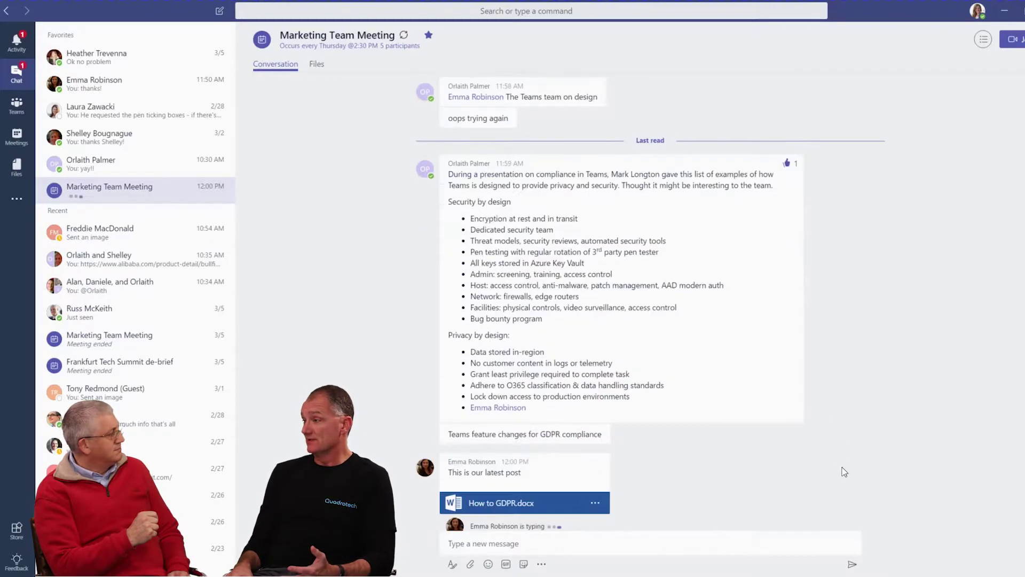
pyautogui.click(480, 541)
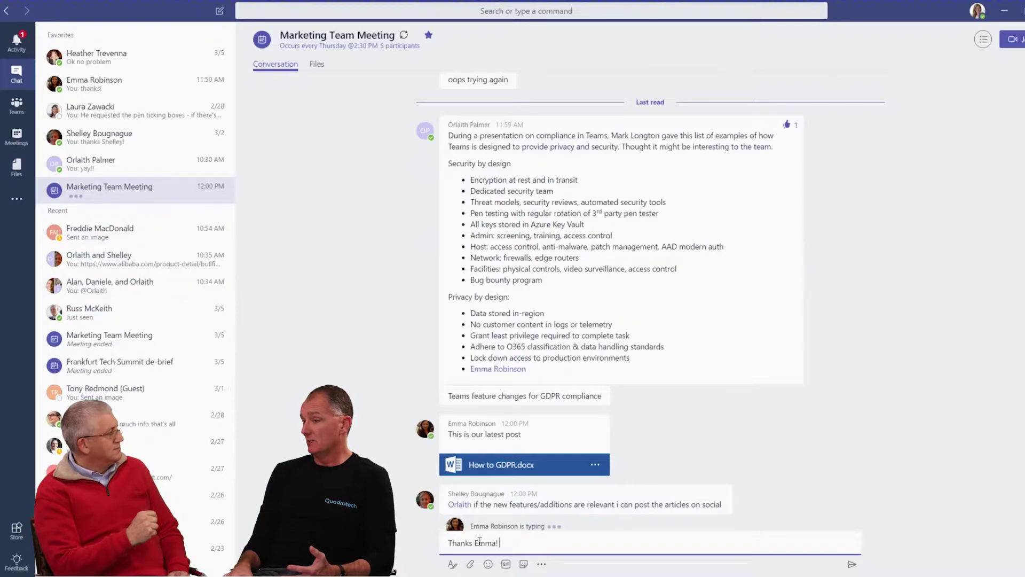
pyautogui.hotkey('ctrl', 'a')
pyautogui.press('BackSpace')
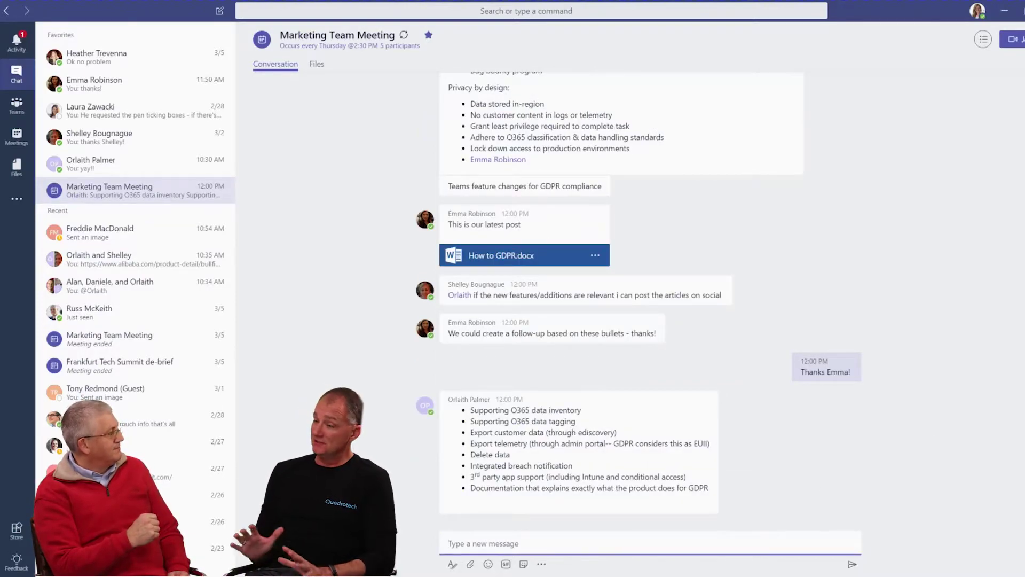
pyautogui.click(16, 138)
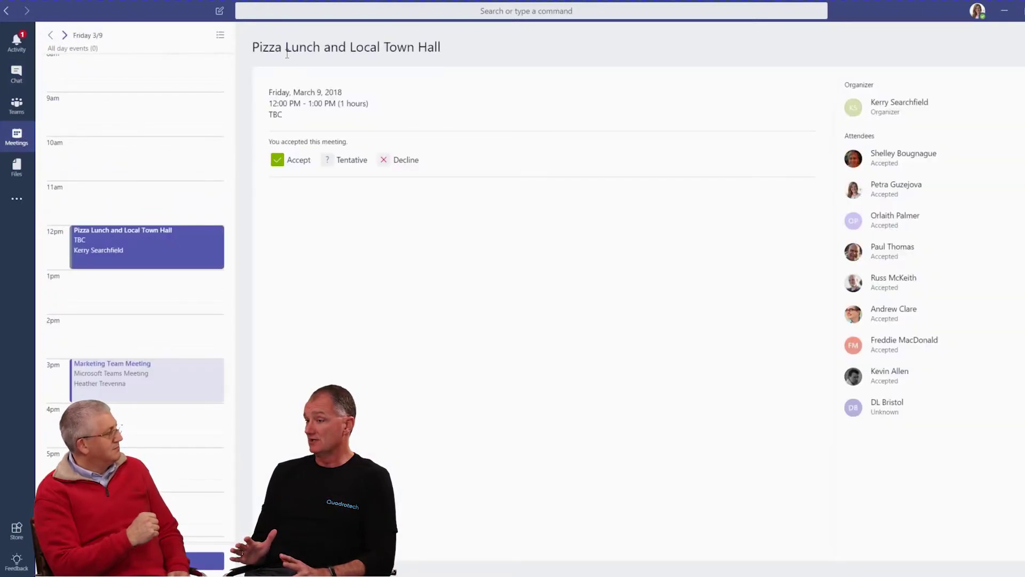
pyautogui.click(279, 161)
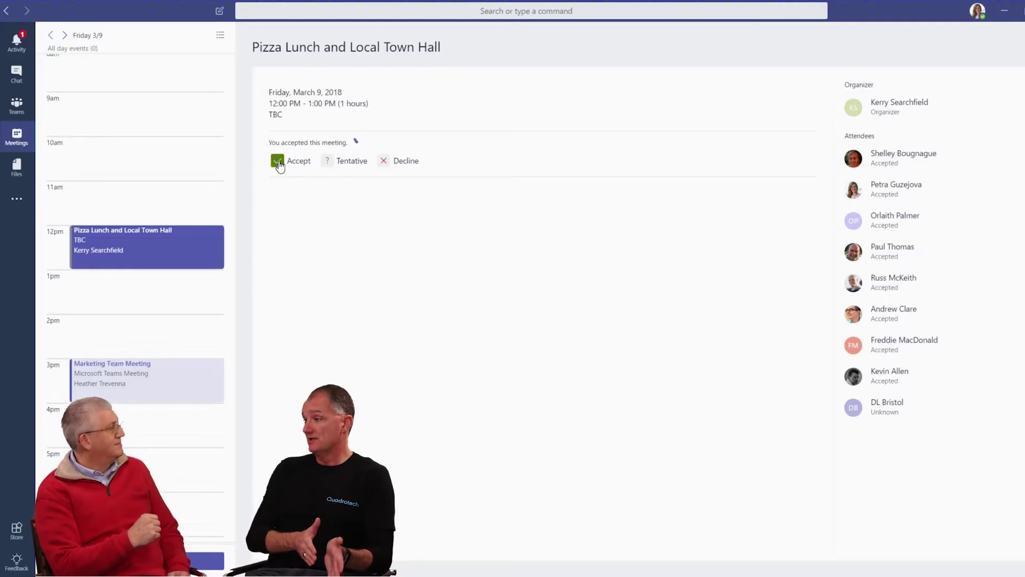
pyautogui.click(17, 42)
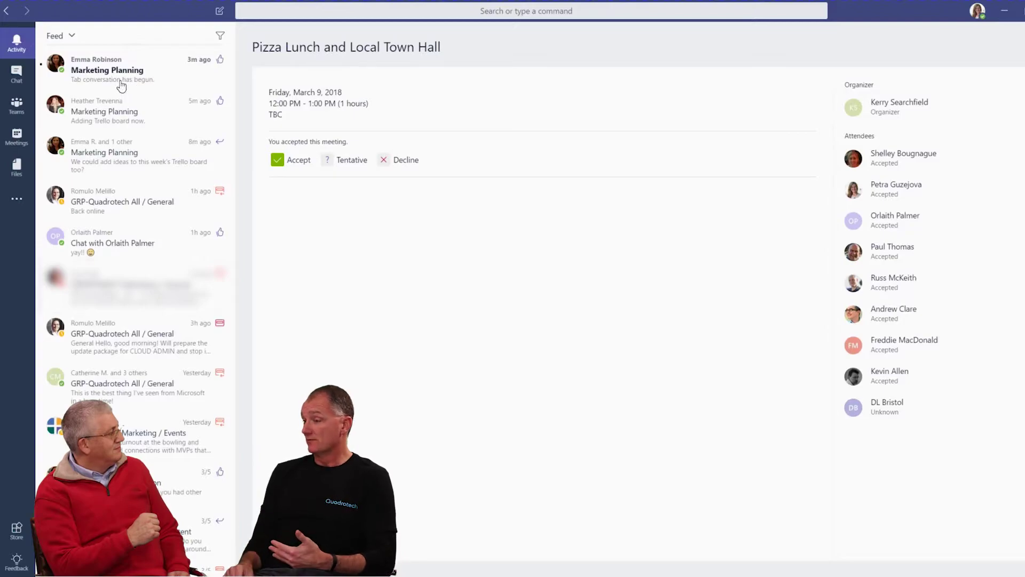
pyautogui.click(122, 86)
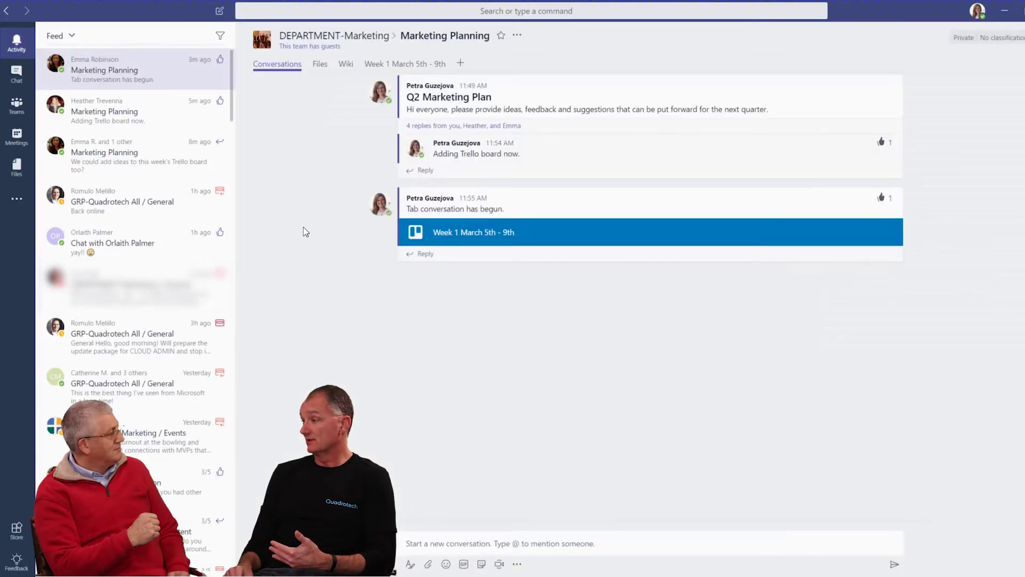
pyautogui.click(17, 81)
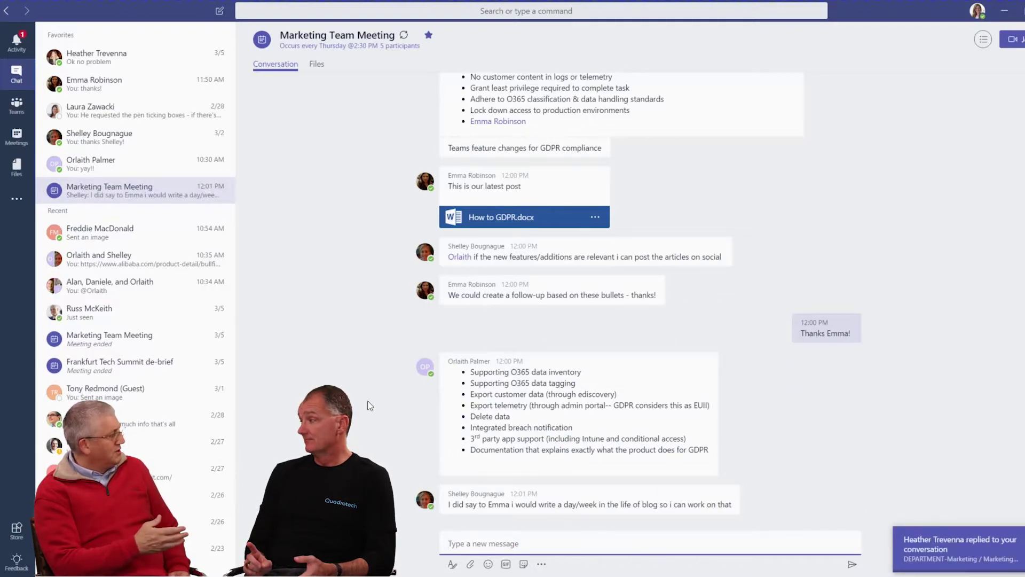
pyautogui.write('Great work')
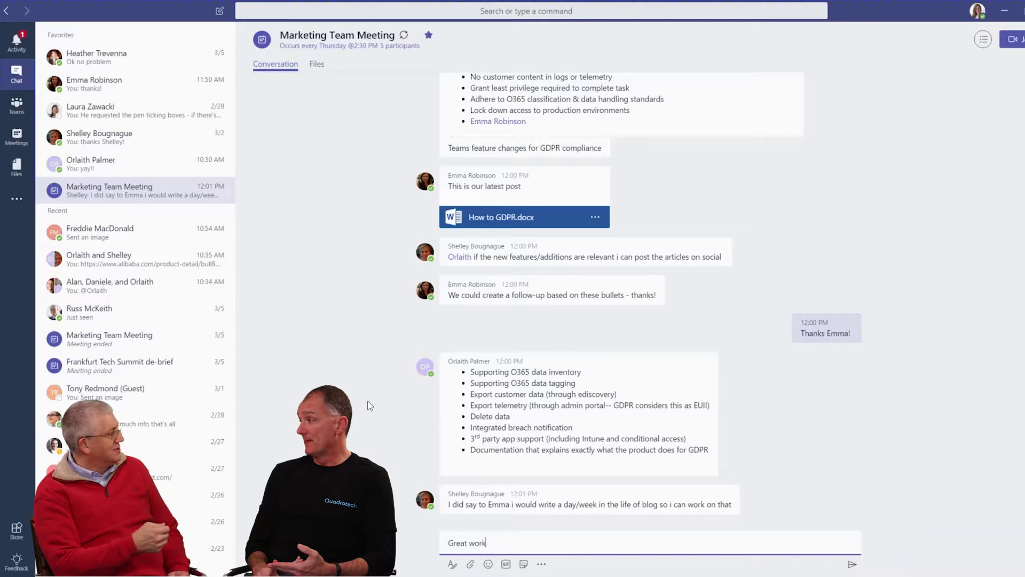
pyautogui.write(', @Sh')
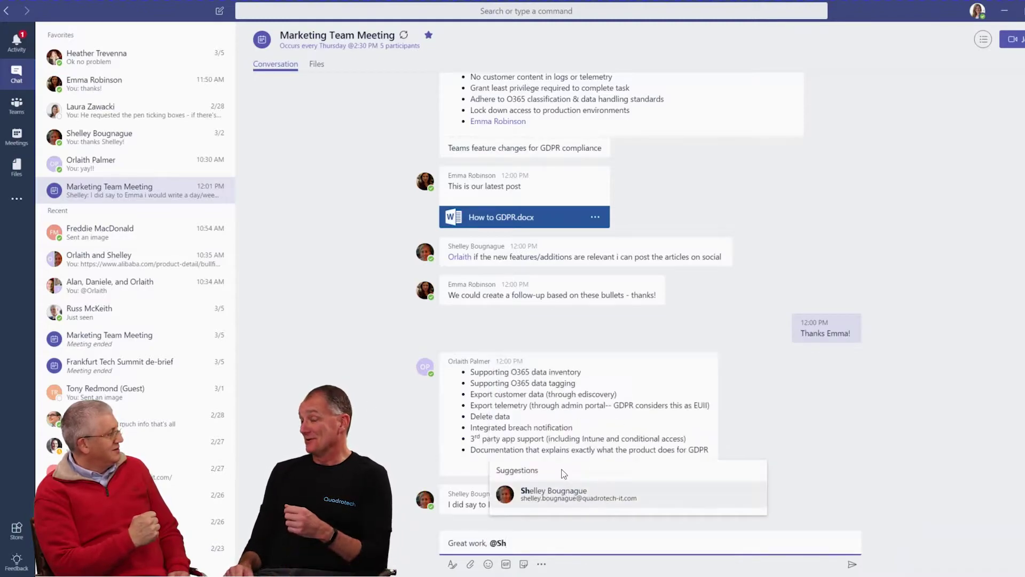
pyautogui.write('e')
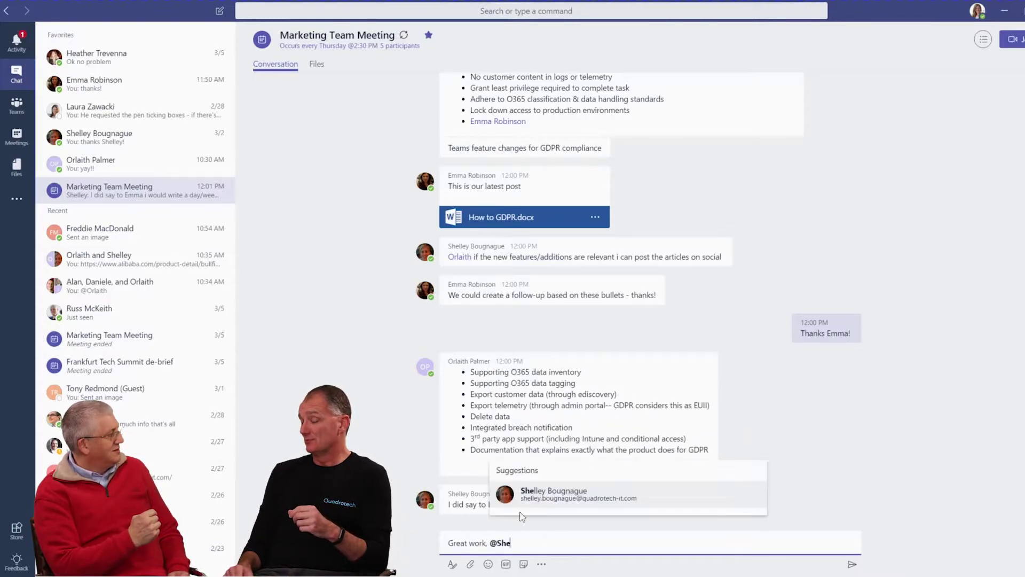
pyautogui.press('Return')
pyautogui.press('BackSpace')
pyautogui.write('!')
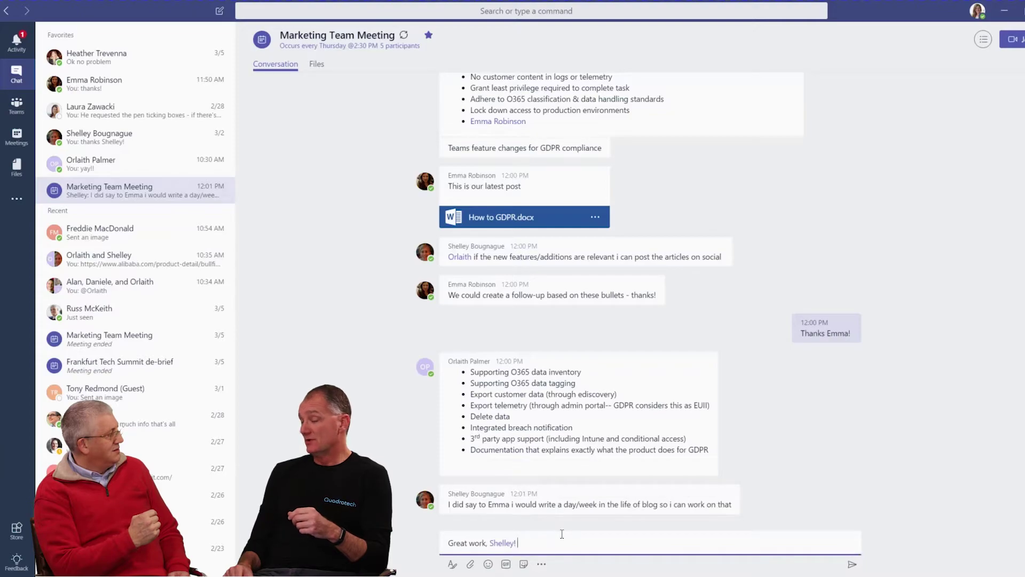
pyautogui.write(':)')
pyautogui.press('Return')
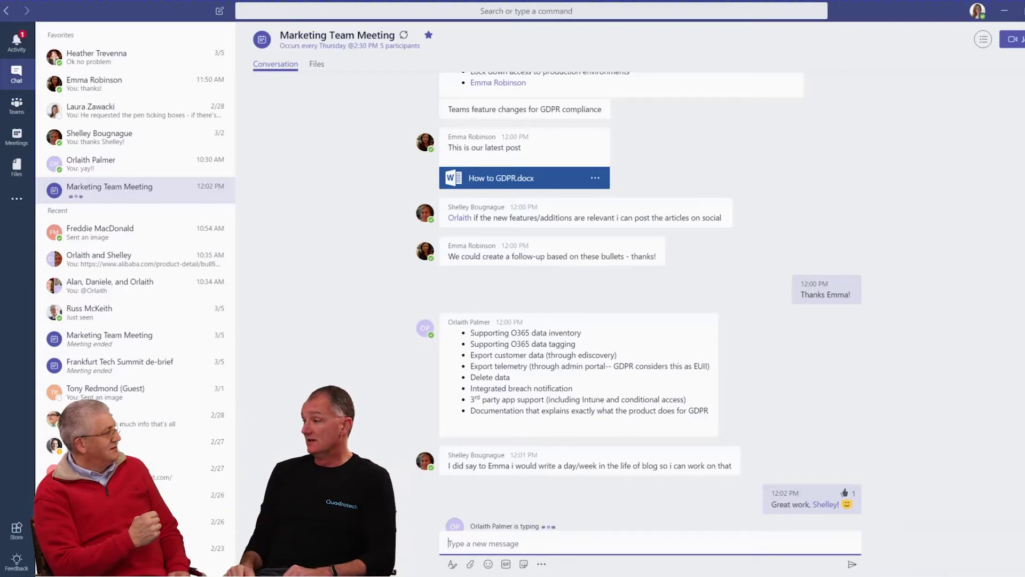
pyautogui.scroll(15, 650, 294)
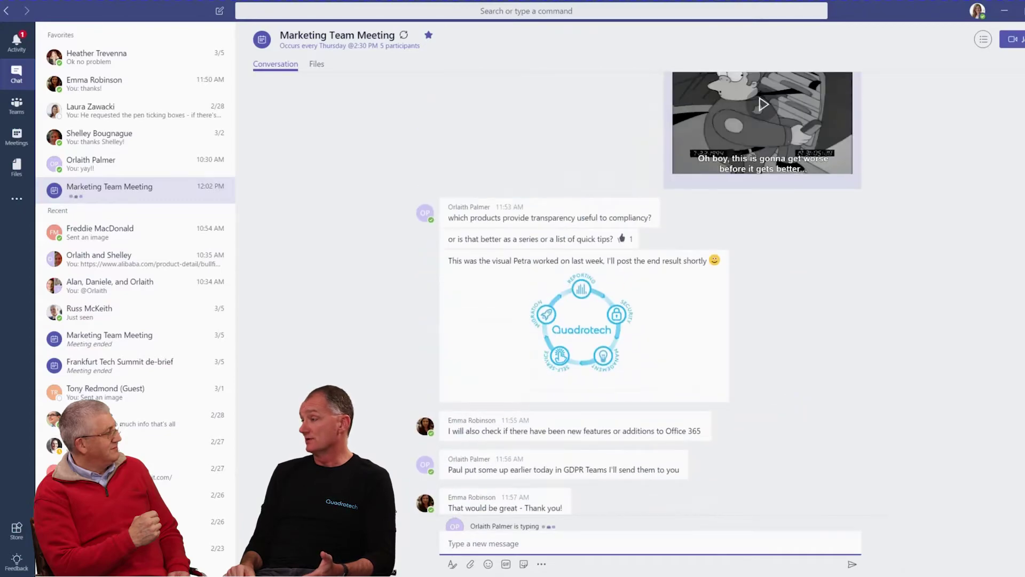
pyautogui.scroll(-15, 650, 294)
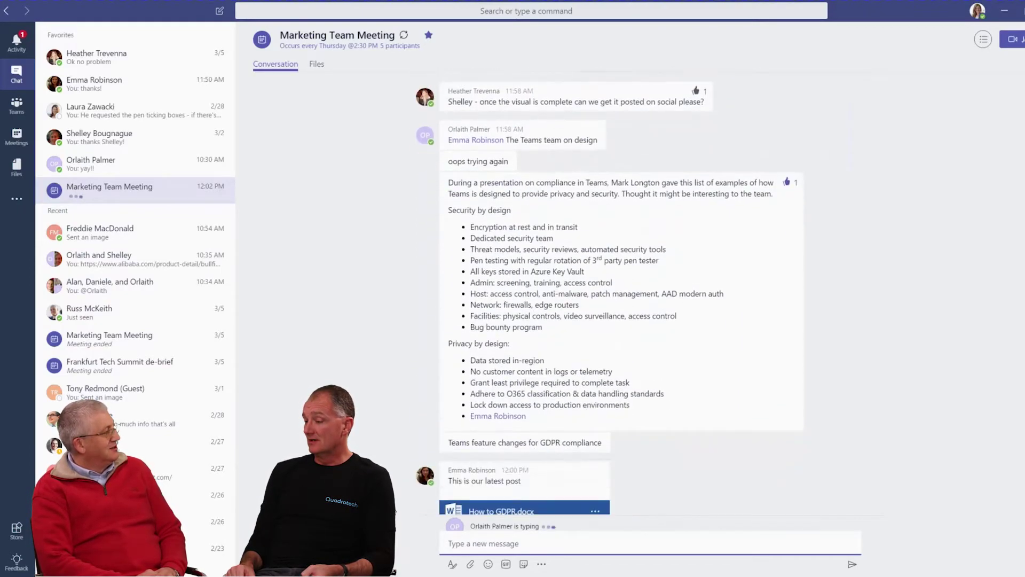
pyautogui.scroll(-8, 650, 293)
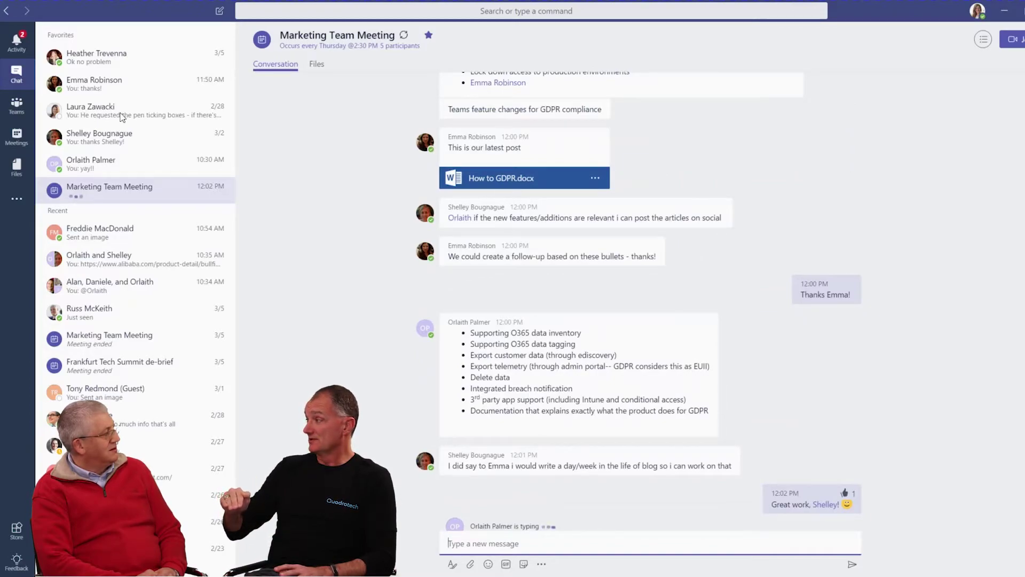
pyautogui.click(19, 50)
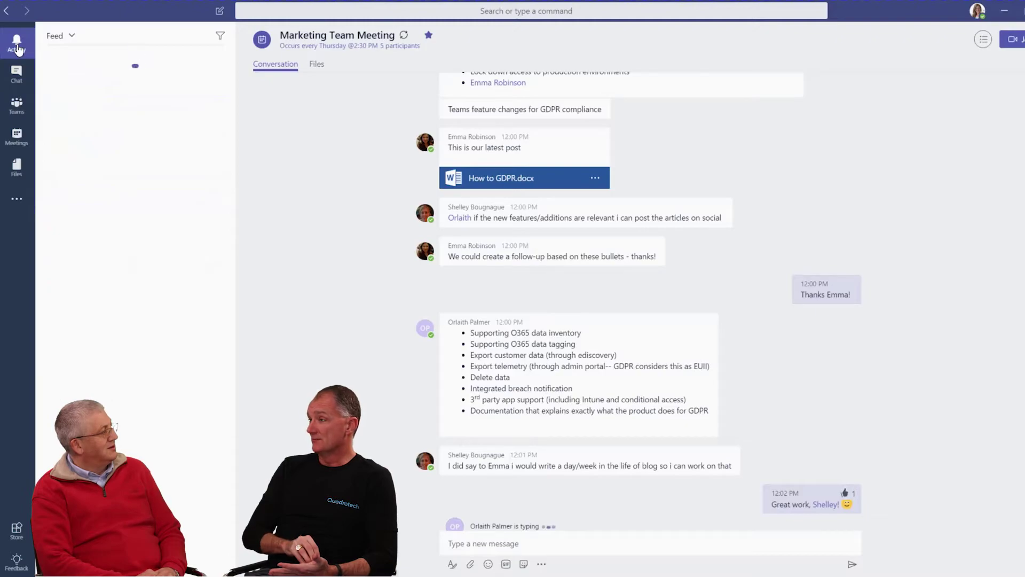
pyautogui.click(110, 176)
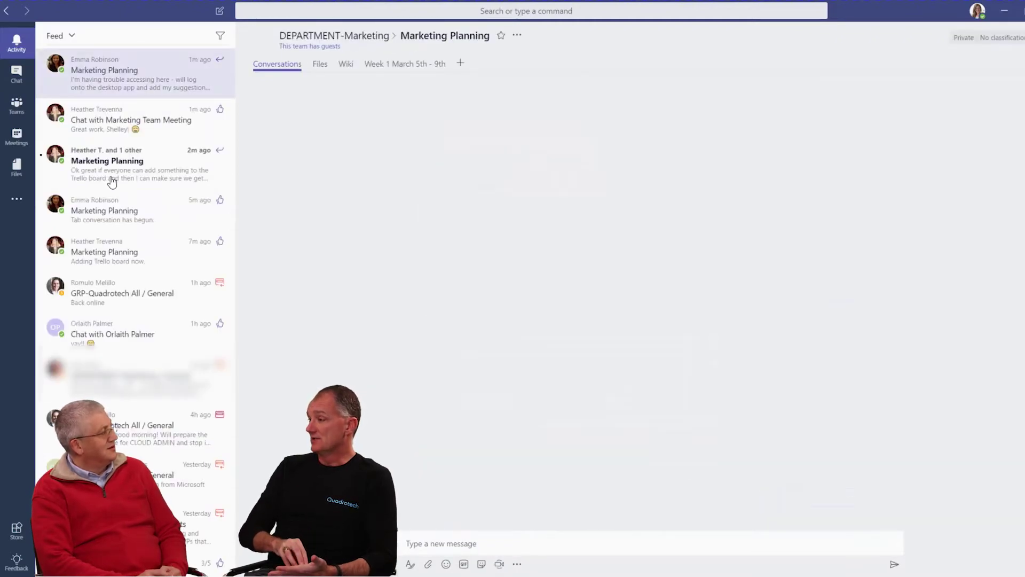
pyautogui.click(106, 171)
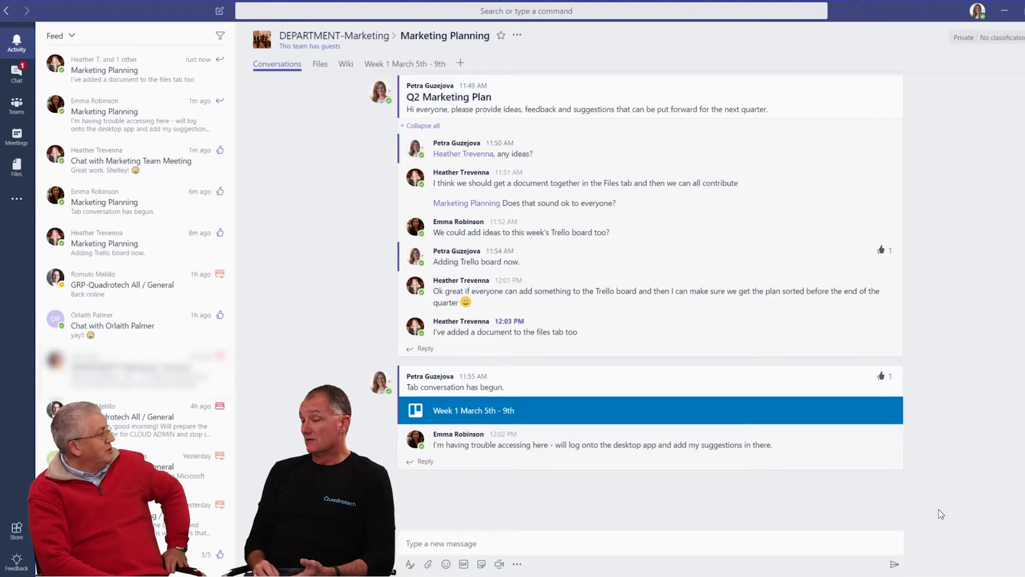
pyautogui.hotkey('ctrl', '2')
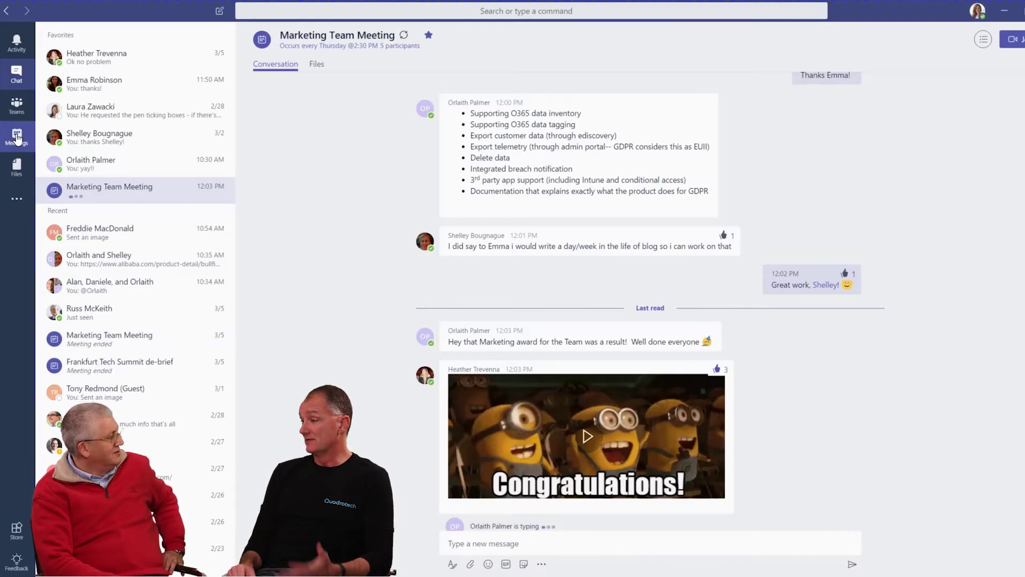
# Start a new meeting from the Meetings calendar titled 'Q2 Plan Discussion'
pyautogui.click(17, 137)
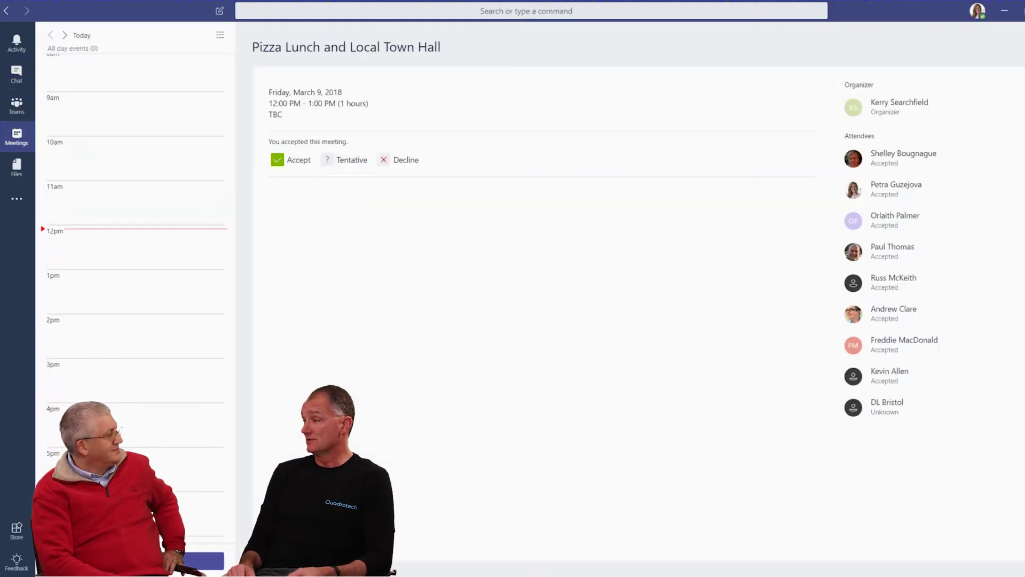
pyautogui.click(208, 561)
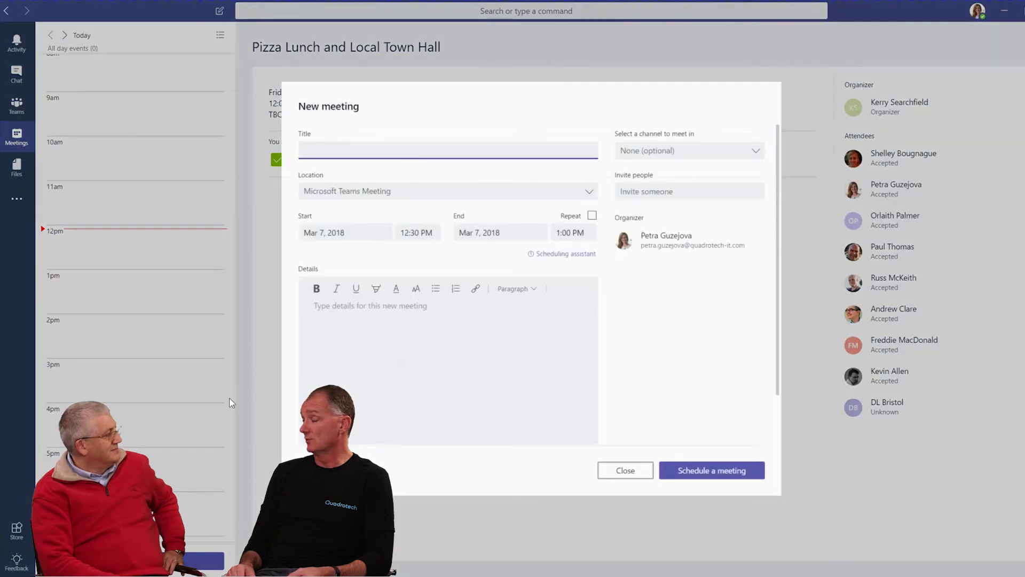
pyautogui.write('Q2 ')
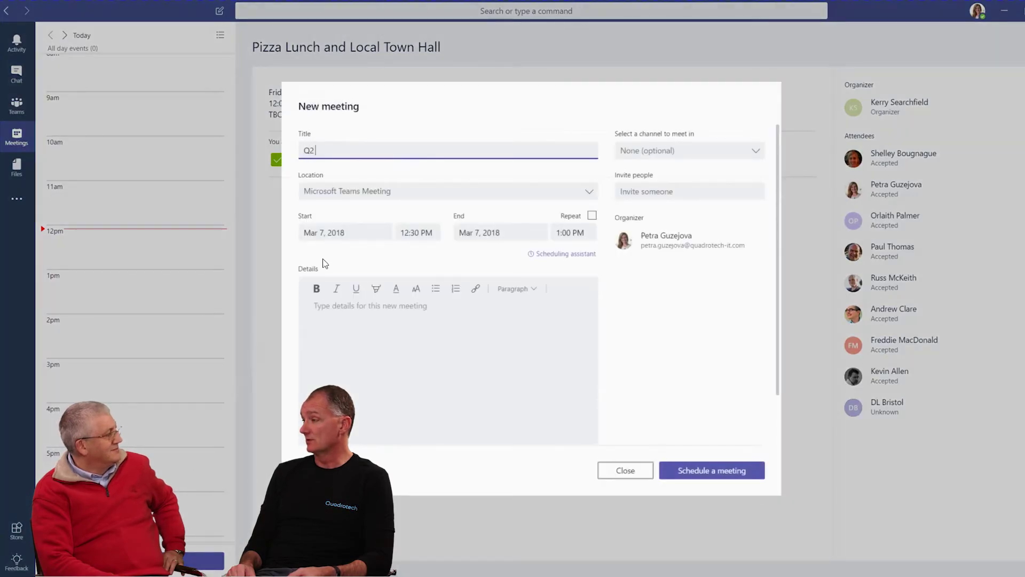
pyautogui.write('Plan Discussion')
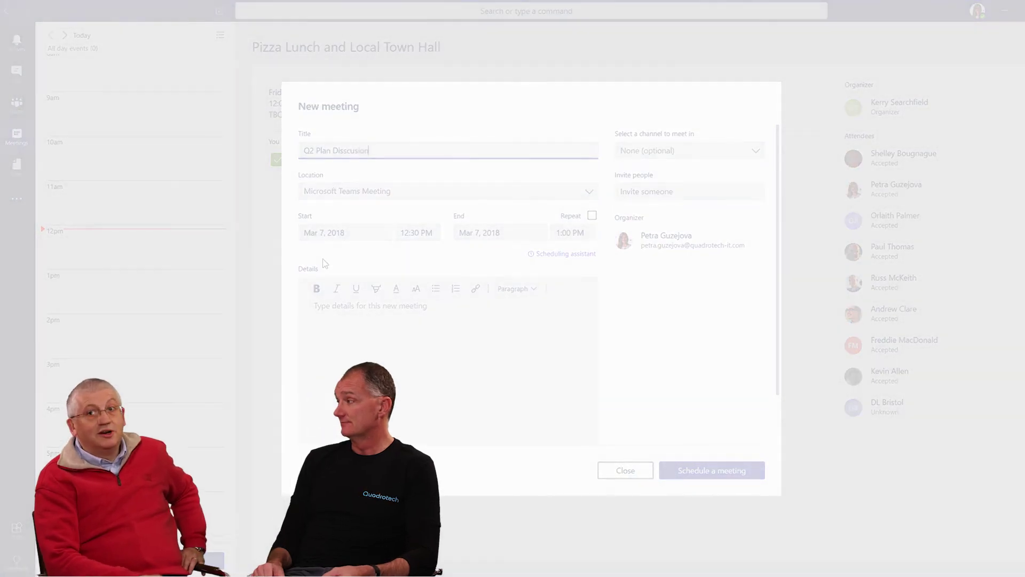